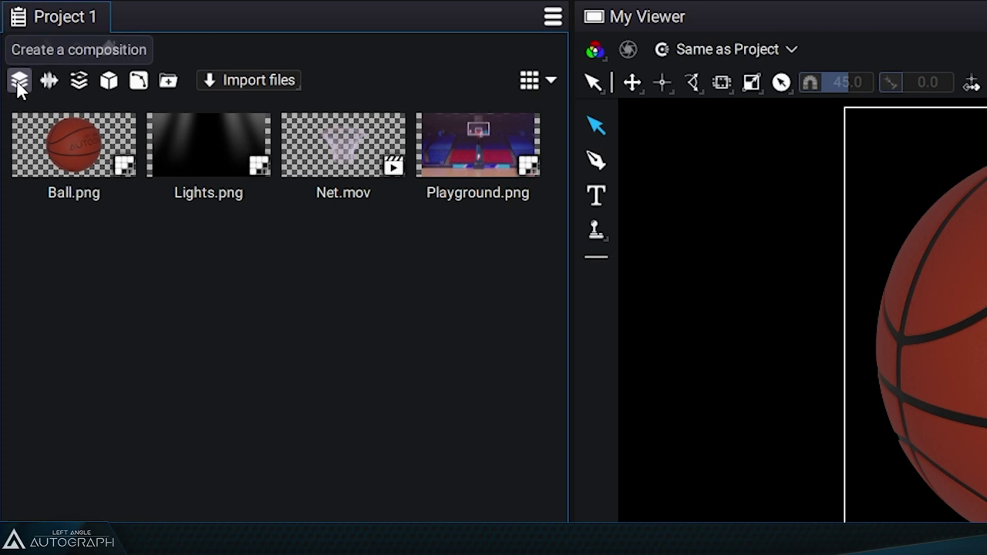
Add a new composition, then open the 900x900 Ball.png image in the viewer
{"action": "left_click", "coordinate": [18, 82]}
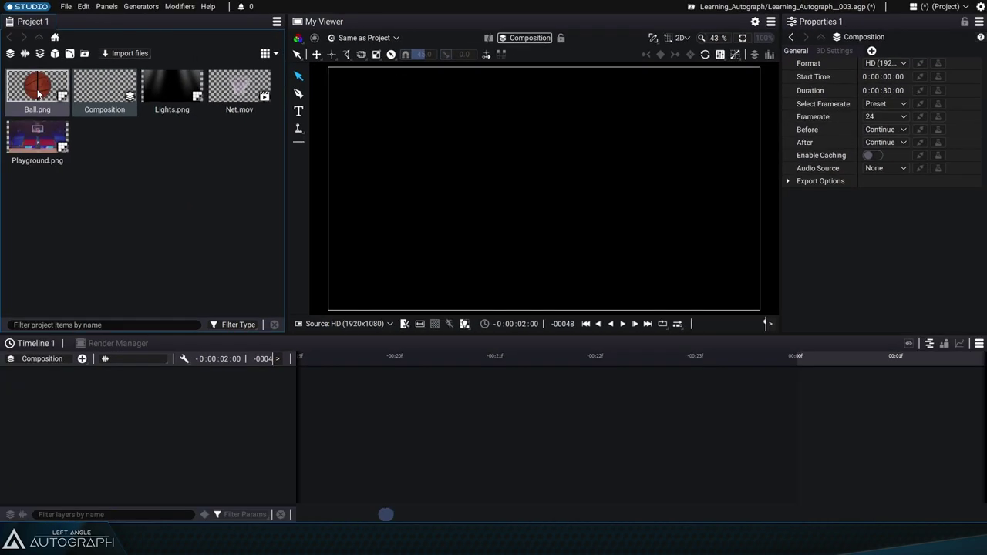
{"action": "double_click", "coordinate": [37, 93]}
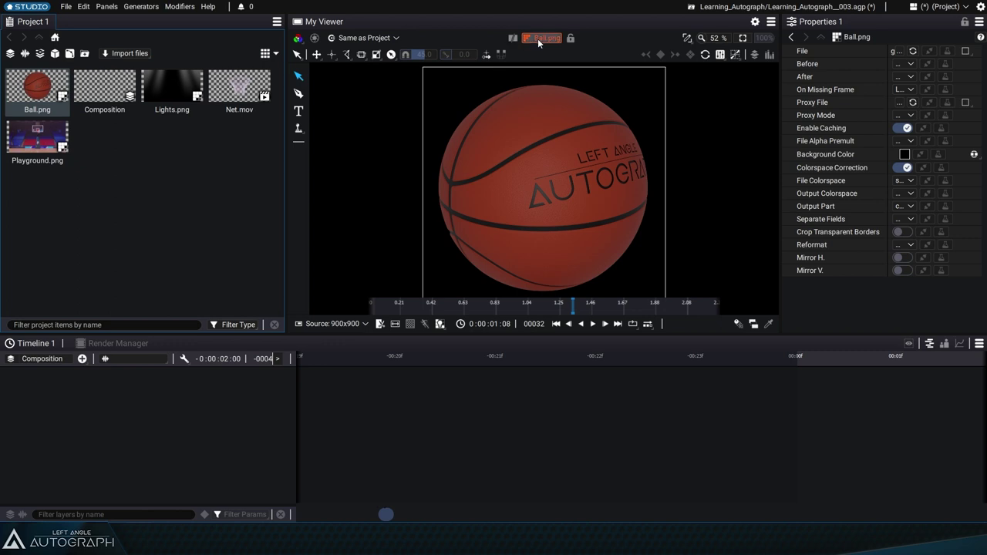
Display the HD 1920x1080 Composition in My Viewer Main View via its Show in menu
{"action": "double_click", "coordinate": [101, 87]}
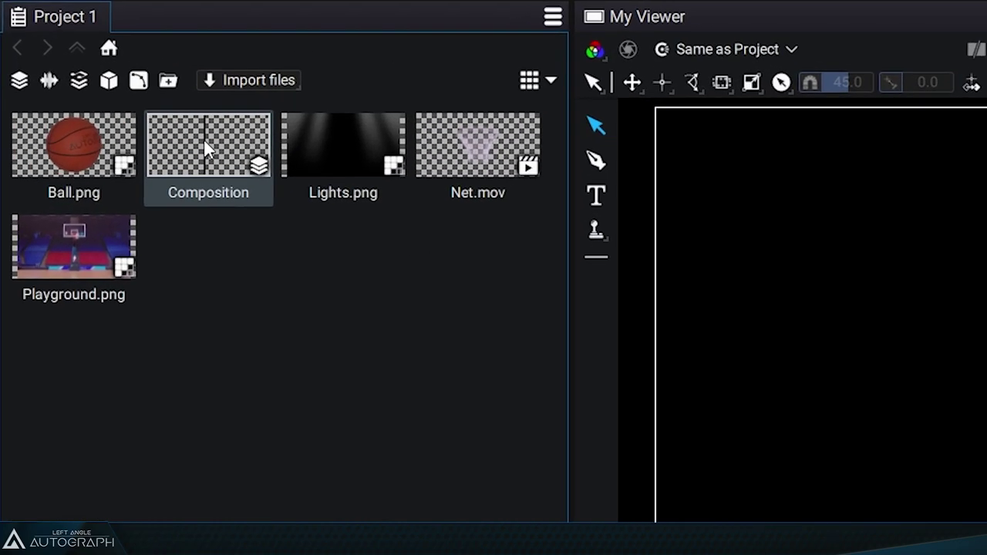
{"action": "right_click", "coordinate": [205, 150]}
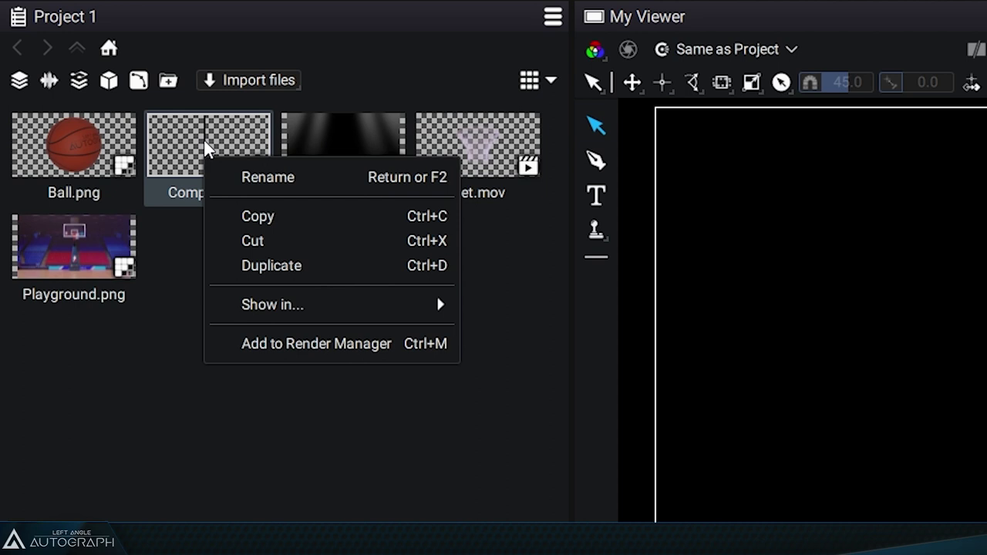
{"action": "mouse_move", "coordinate": [271, 303]}
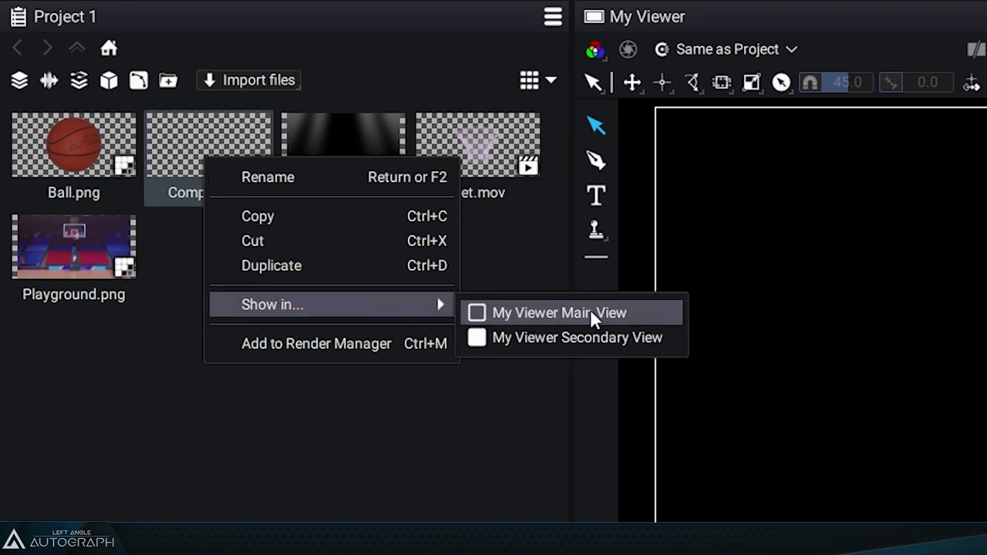
{"action": "left_click", "coordinate": [590, 310]}
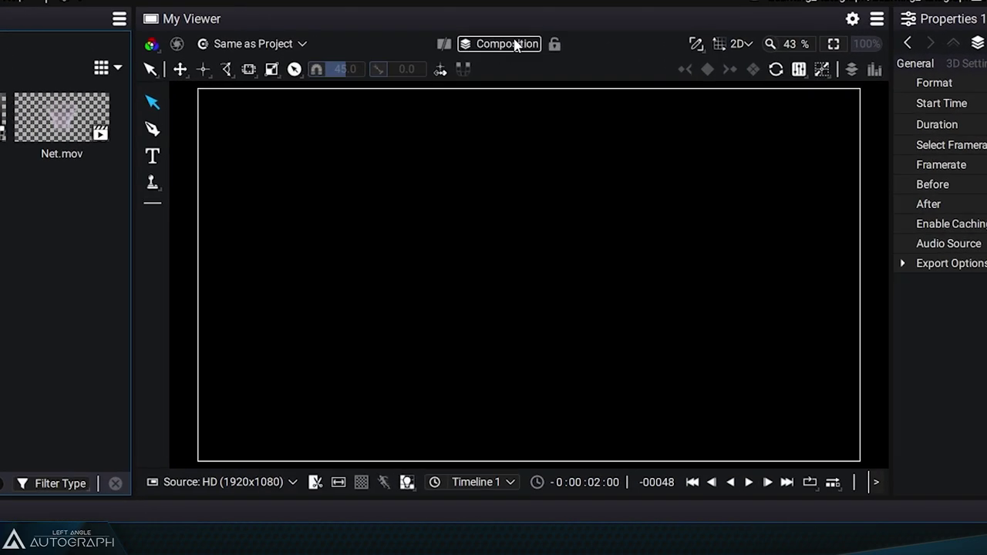
Disconnect the viewer from the Composition, then connect it back to the Composition
{"action": "left_click", "coordinate": [526, 38]}
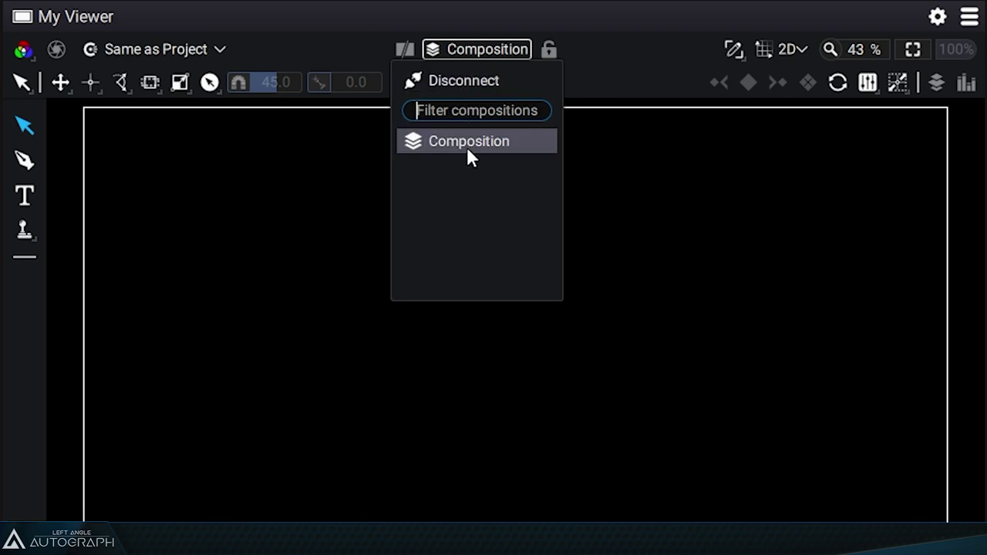
{"action": "left_click", "coordinate": [468, 82]}
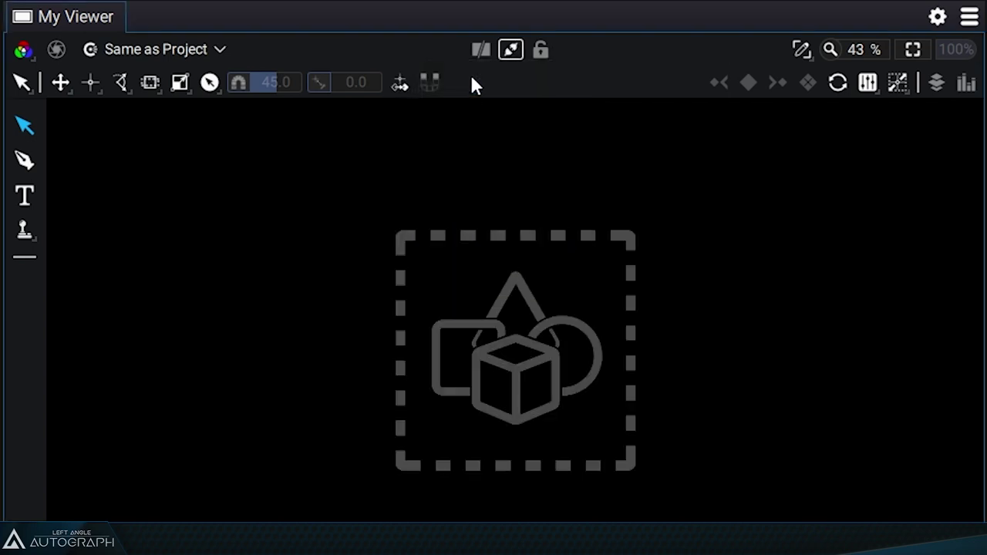
{"action": "left_click", "coordinate": [510, 51]}
{"action": "left_click", "coordinate": [502, 142]}
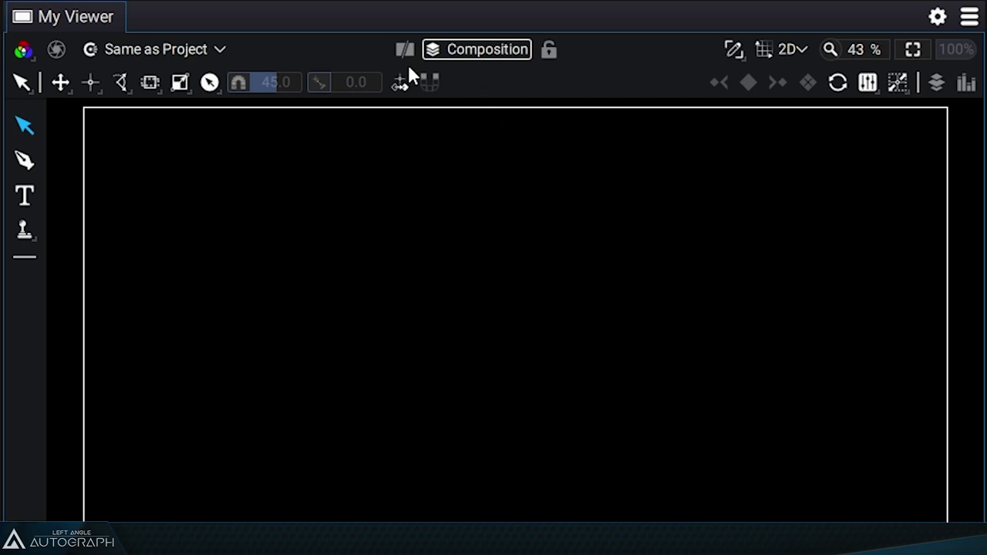
Narrow the project panel so its media wraps into two rows and the viewer grows
{"action": "left_click", "coordinate": [469, 50]}
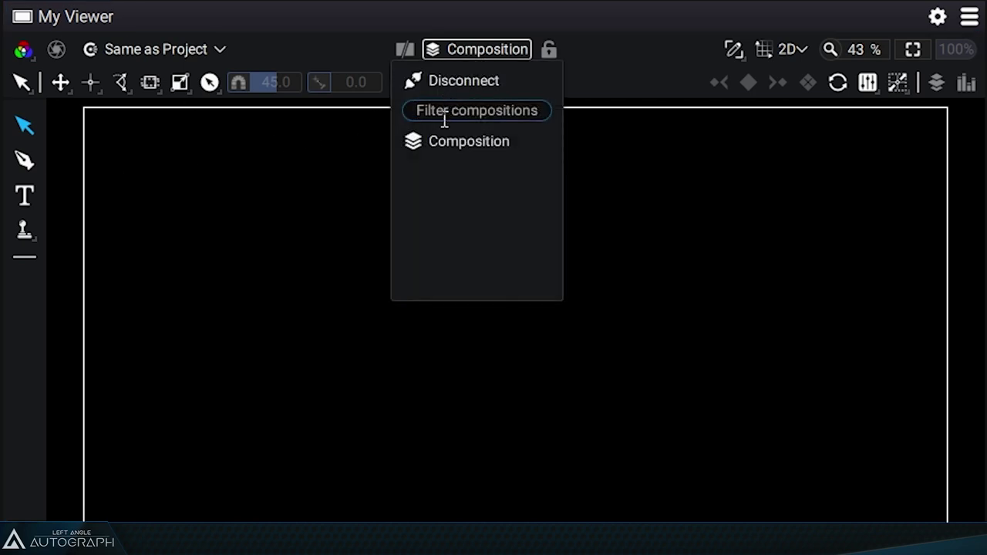
{"action": "type", "text": "Compo"}
{"action": "key", "text": "BackSpace"}
{"action": "key", "text": "BackSpace"}
{"action": "key", "text": "BackSpace"}
{"action": "key", "text": "BackSpace"}
{"action": "key", "text": "BackSpace"}
{"action": "left_click", "coordinate": [653, 252]}
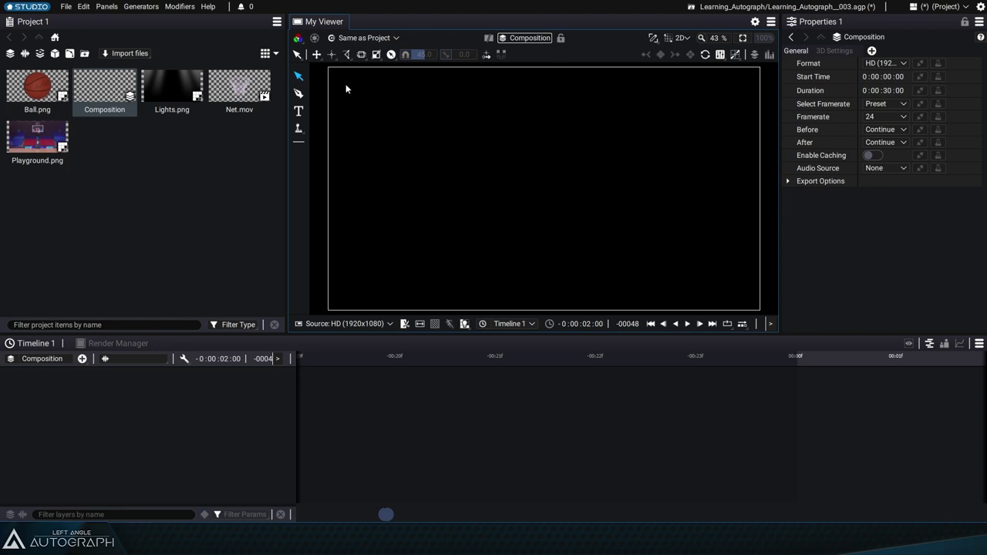
{"action": "left_click_drag", "start_coordinate": [287, 81], "coordinate": [223, 82]}
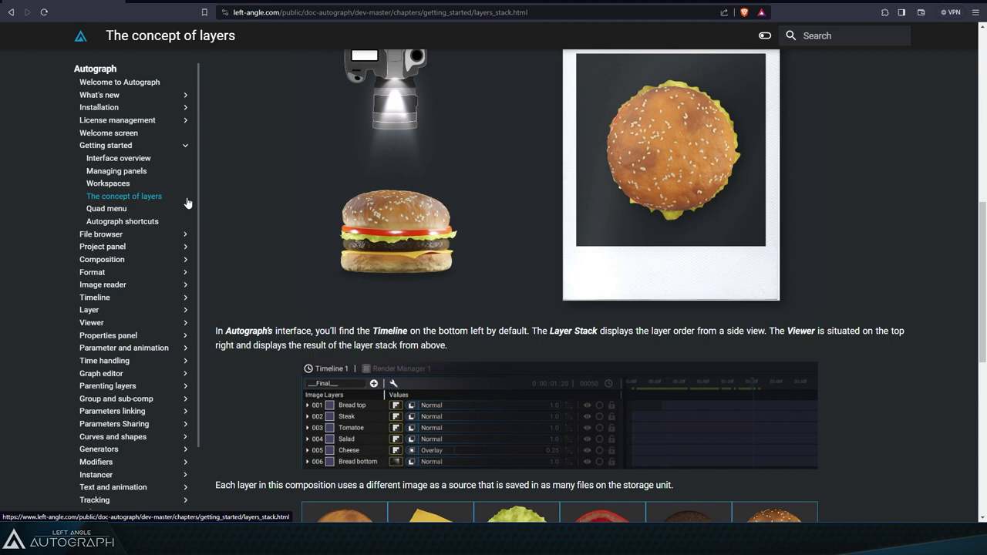
{"action": "scroll", "coordinate": [882, 222], "scroll_direction": "up", "scroll_amount": 3}
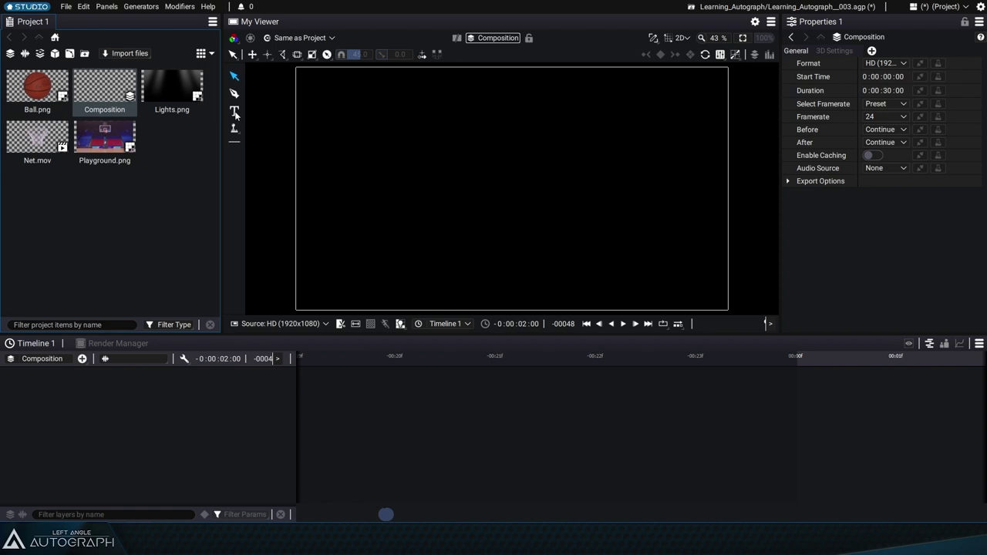
Widen the properties panel and select Ball.png to list its sRGB file settings
{"action": "left_click_drag", "start_coordinate": [779, 103], "coordinate": [664, 104]}
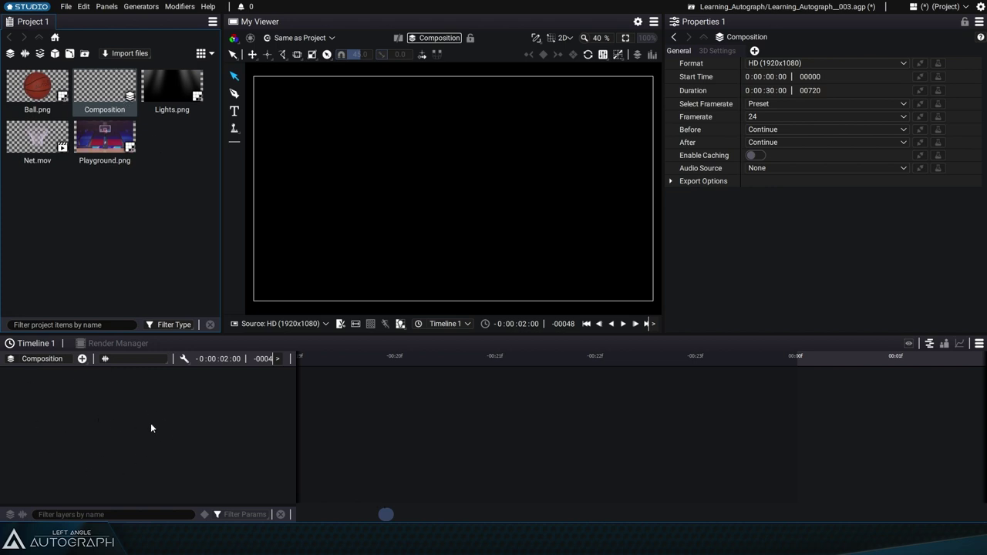
{"action": "left_click", "coordinate": [39, 98]}
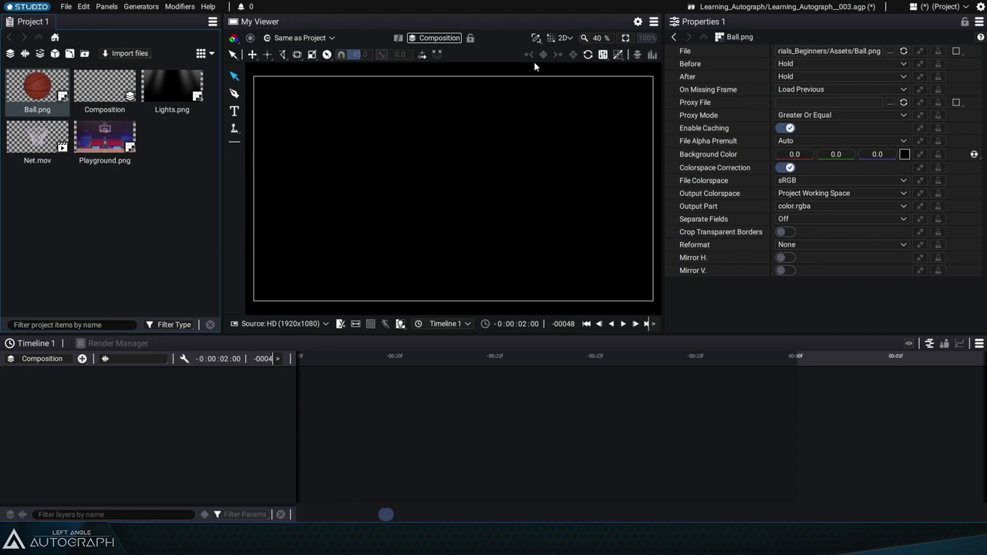
Open Ball.png in the viewer and toggle Mirror H. and Mirror V. on, then off again
{"action": "double_click", "coordinate": [38, 89]}
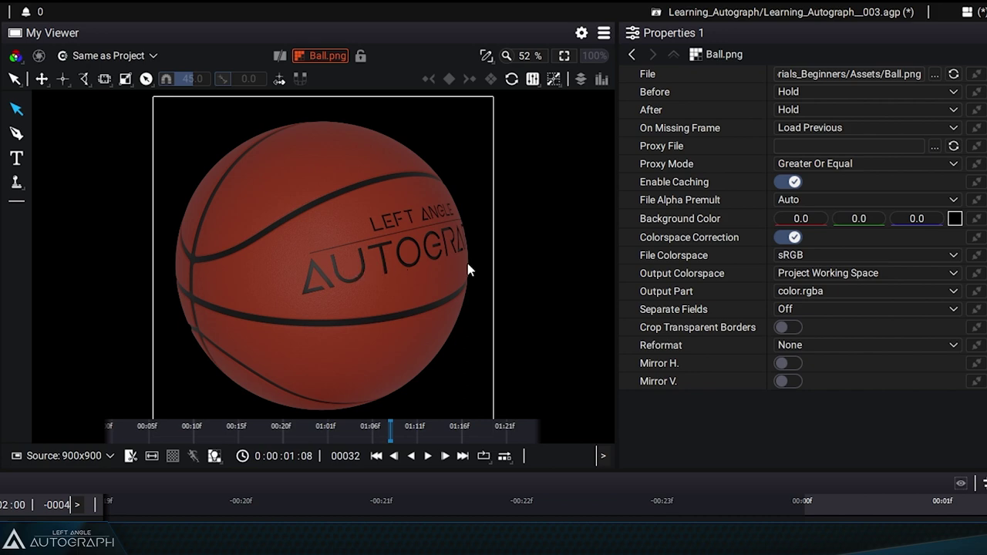
{"action": "left_click", "coordinate": [787, 363]}
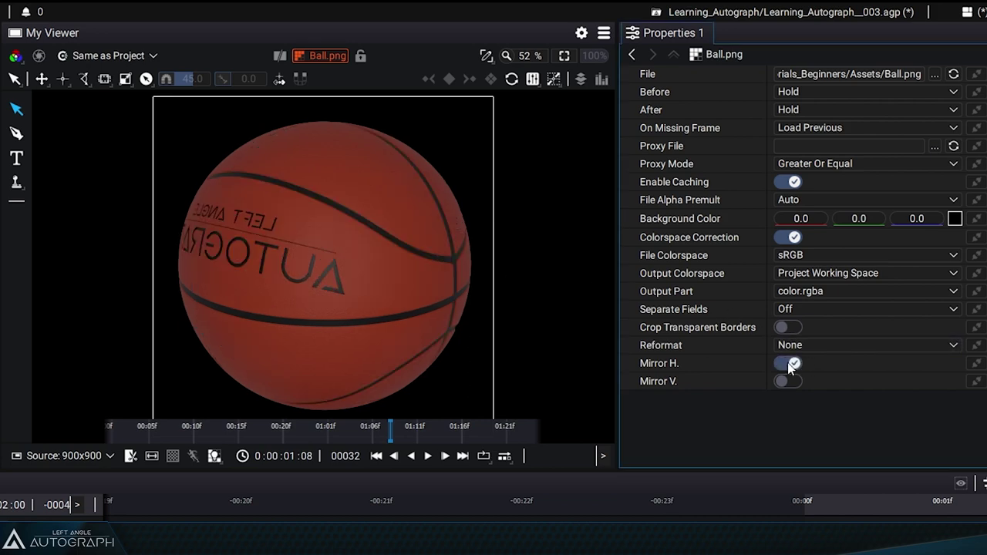
{"action": "left_click", "coordinate": [787, 364]}
{"action": "left_click", "coordinate": [791, 382]}
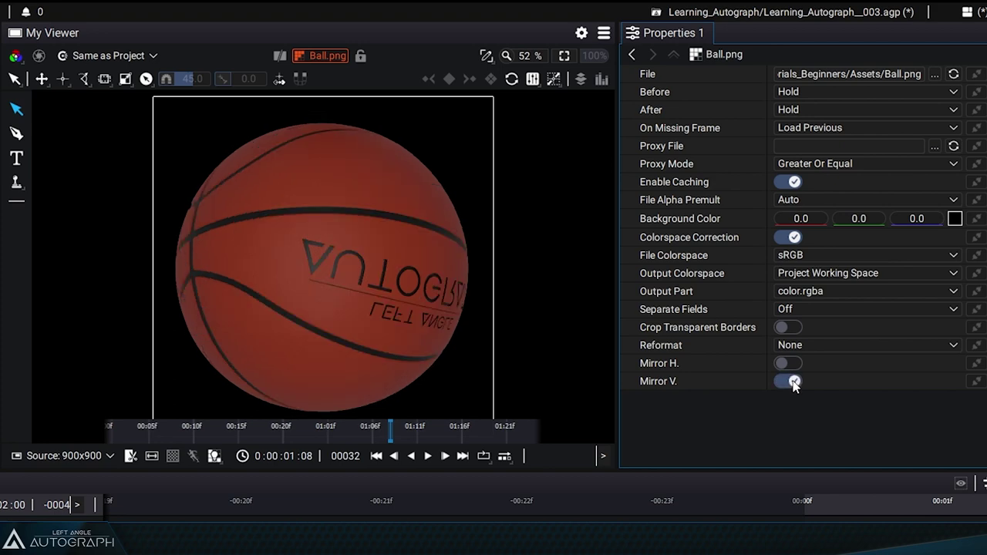
{"action": "left_click", "coordinate": [791, 381]}
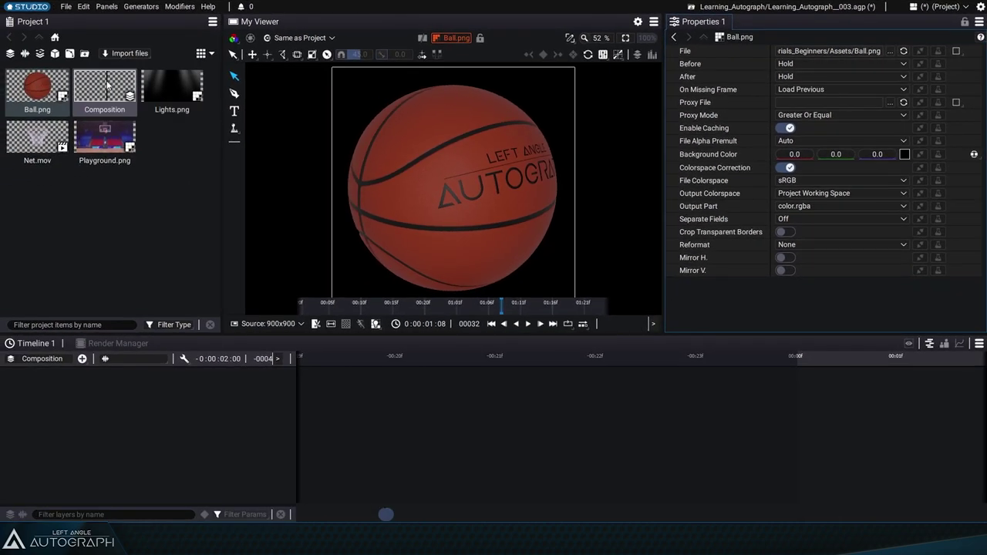
Open the Composition in the viewer and expand its Format dropdown in Properties
{"action": "double_click", "coordinate": [106, 88]}
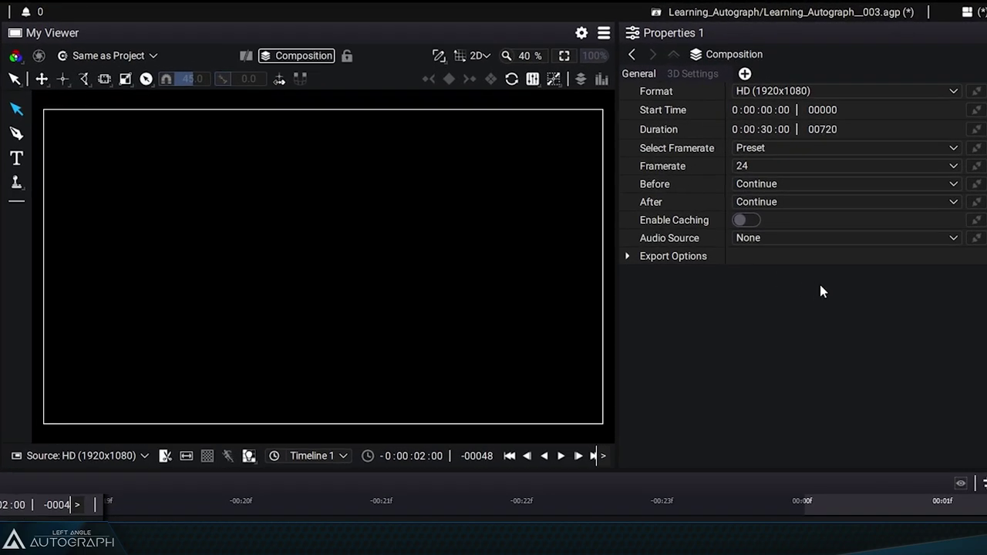
{"action": "left_click", "coordinate": [756, 91]}
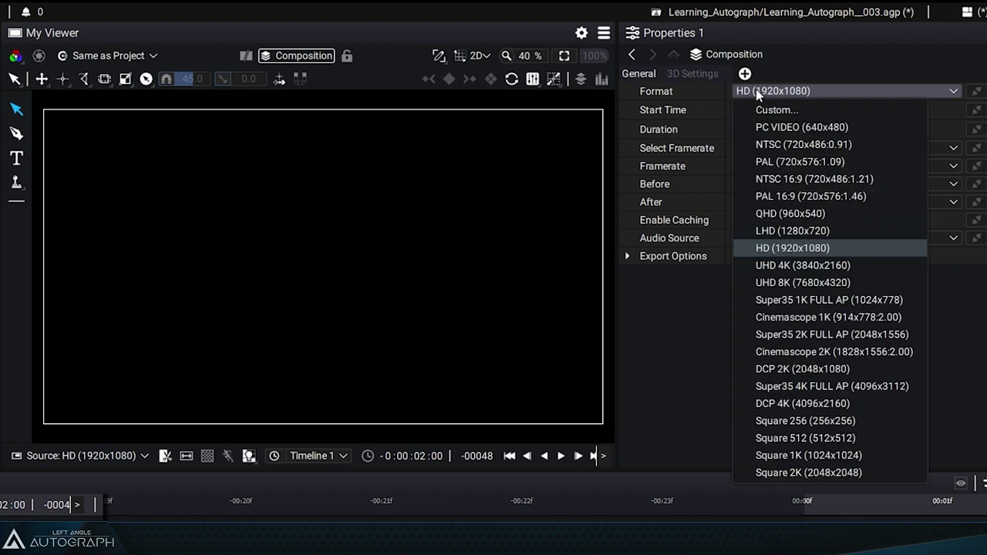
Choose HD (1920x1080) as the composition format and keep the viewer channel on RGB
{"action": "left_click", "coordinate": [813, 253]}
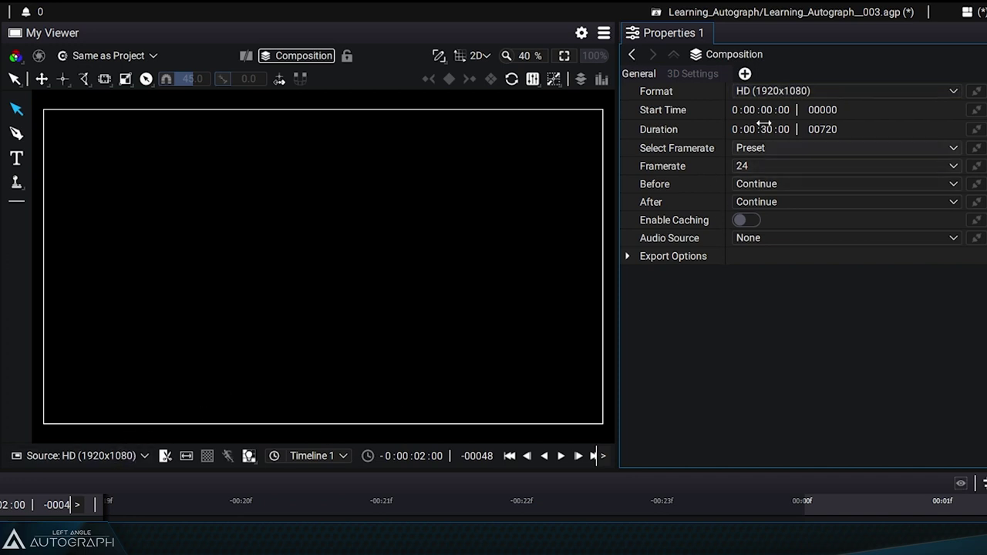
{"action": "left_click", "coordinate": [849, 91]}
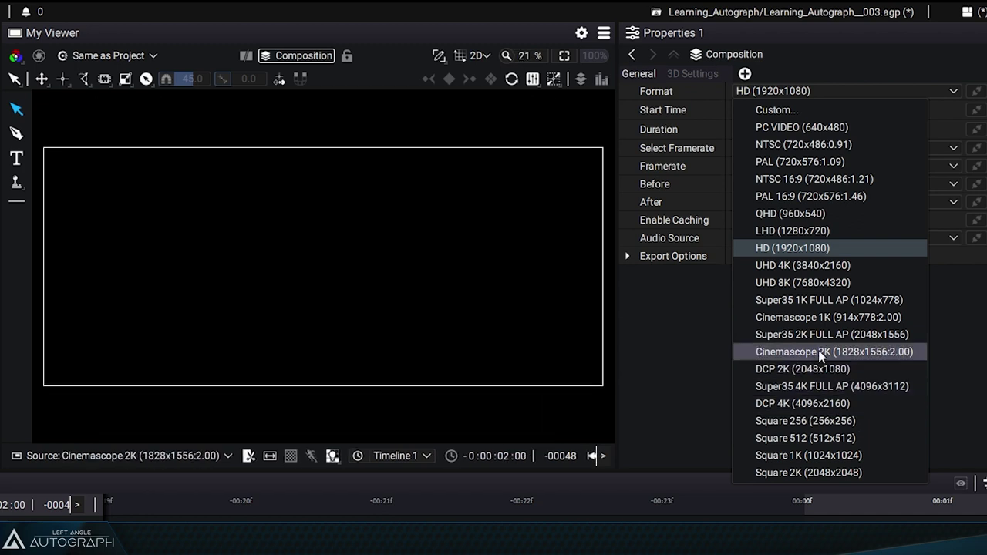
{"action": "left_click", "coordinate": [830, 245]}
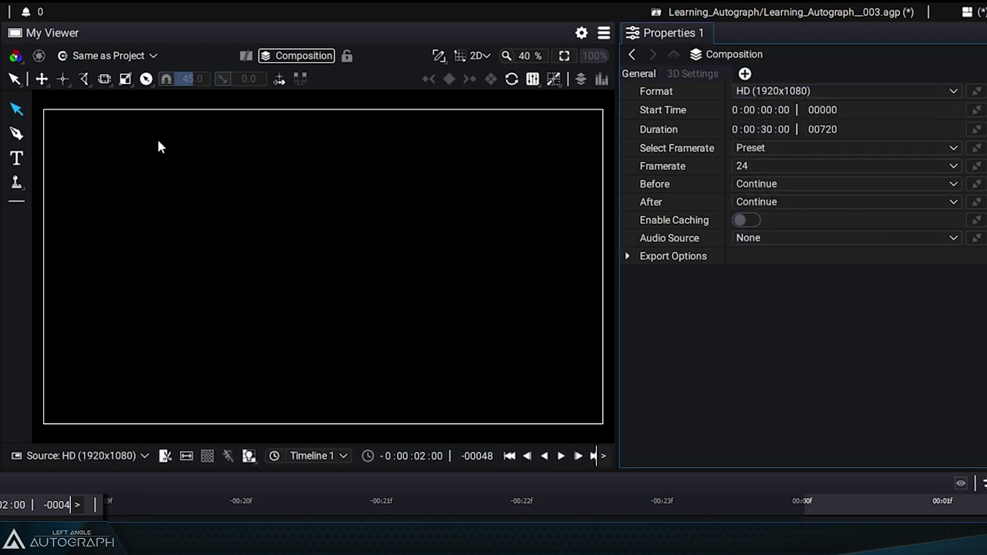
{"action": "left_click", "coordinate": [15, 55]}
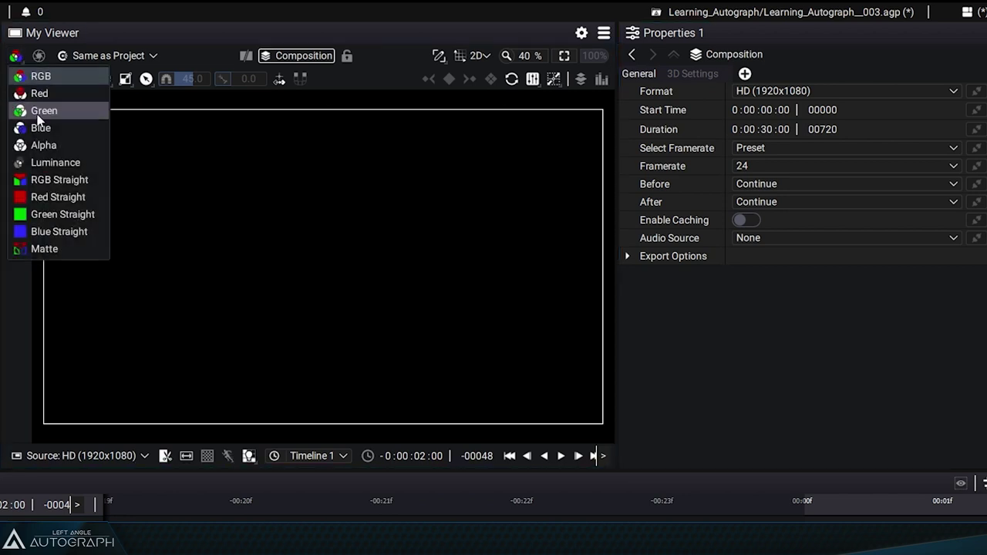
{"action": "left_click", "coordinate": [52, 76]}
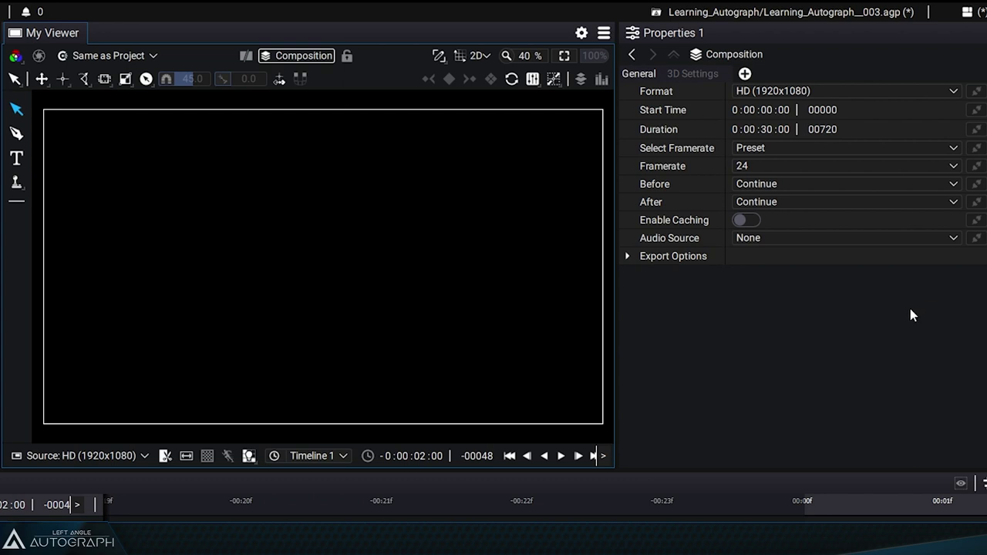
{"action": "left_click", "coordinate": [763, 93]}
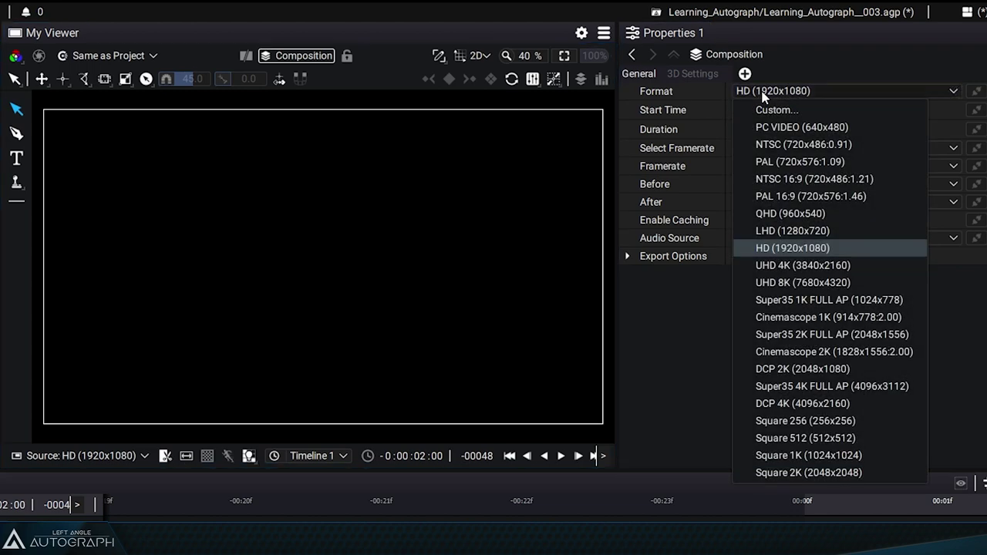
{"action": "left_click", "coordinate": [673, 82]}
{"action": "left_click", "coordinate": [789, 91]}
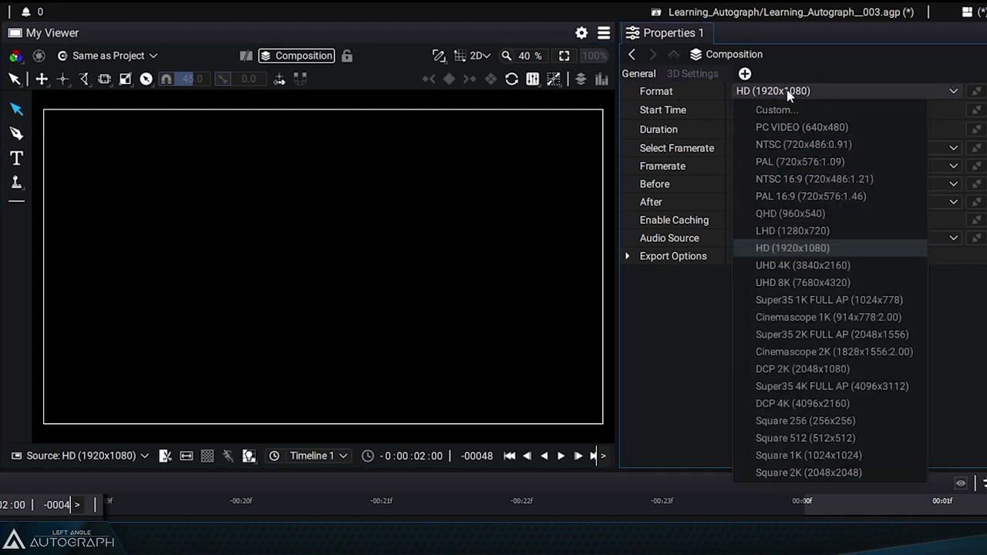
{"action": "left_click", "coordinate": [823, 246]}
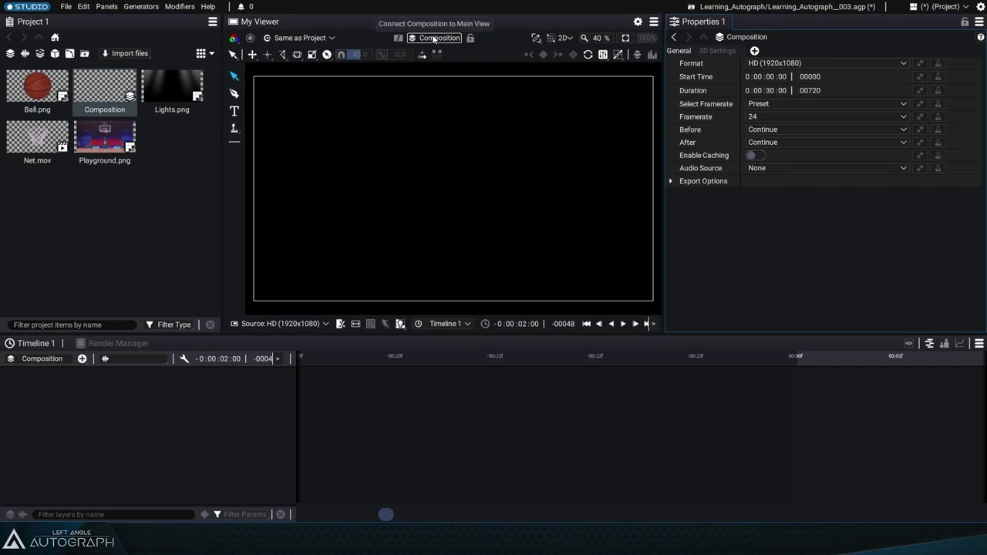
{"action": "left_click", "coordinate": [798, 64]}
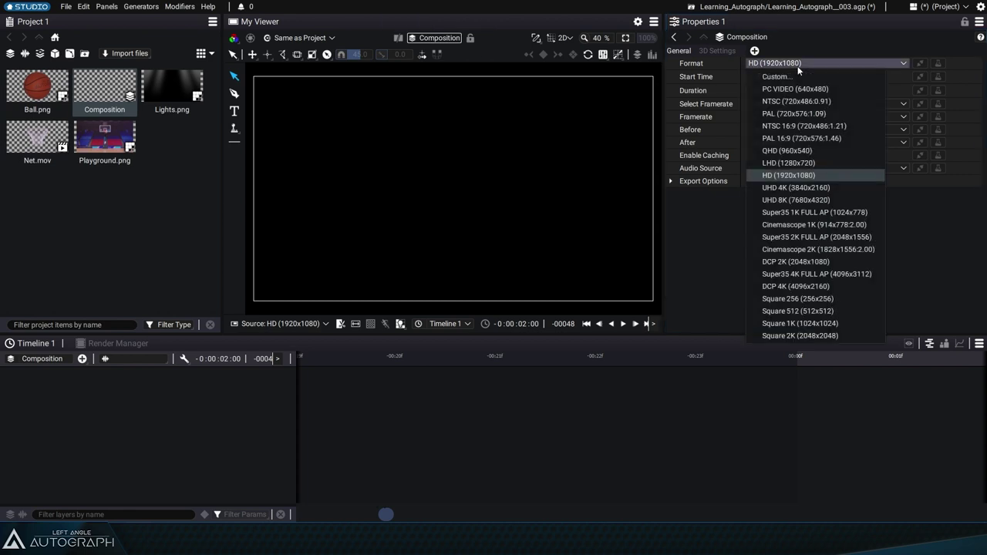
{"action": "left_click", "coordinate": [805, 176]}
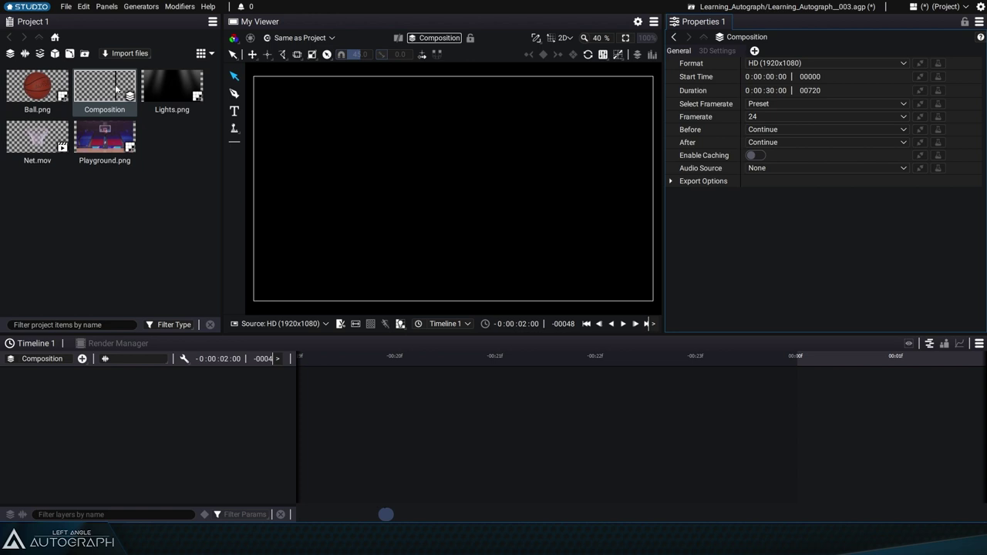
{"action": "left_click", "coordinate": [779, 63]}
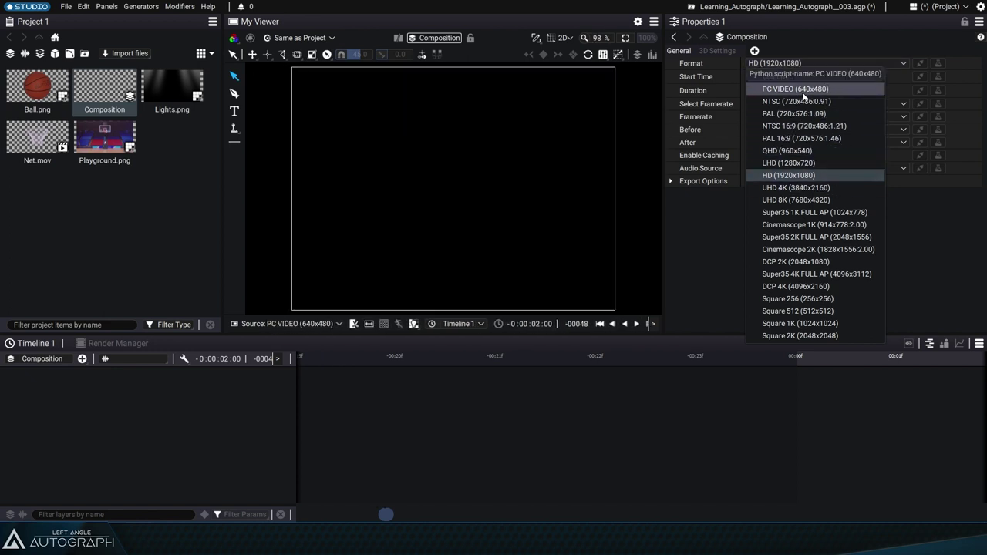
{"action": "left_click", "coordinate": [807, 176]}
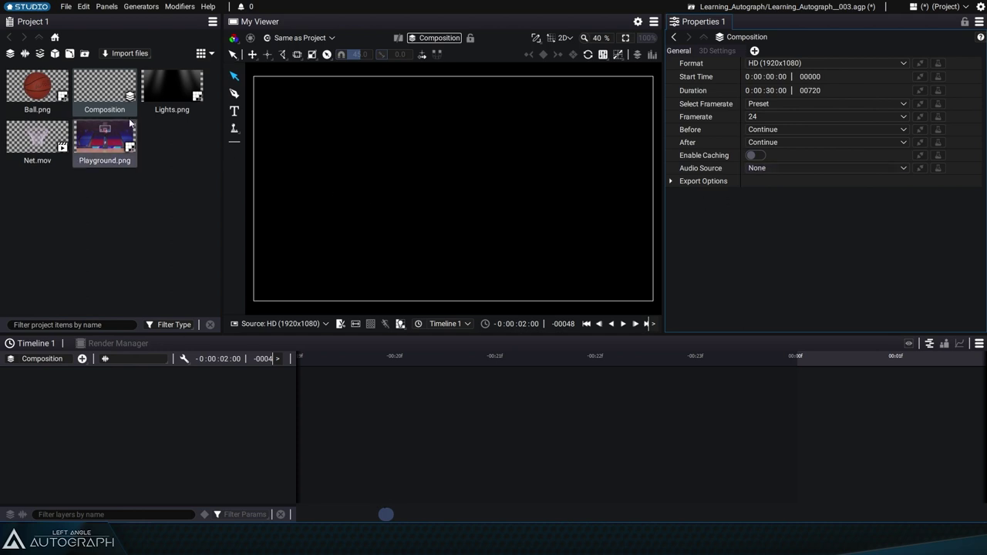
Inspect the settings of Ball.png, Lights.png, Playground.png, Net.mov and Composition, ending on Ball.png
{"action": "left_click", "coordinate": [46, 91]}
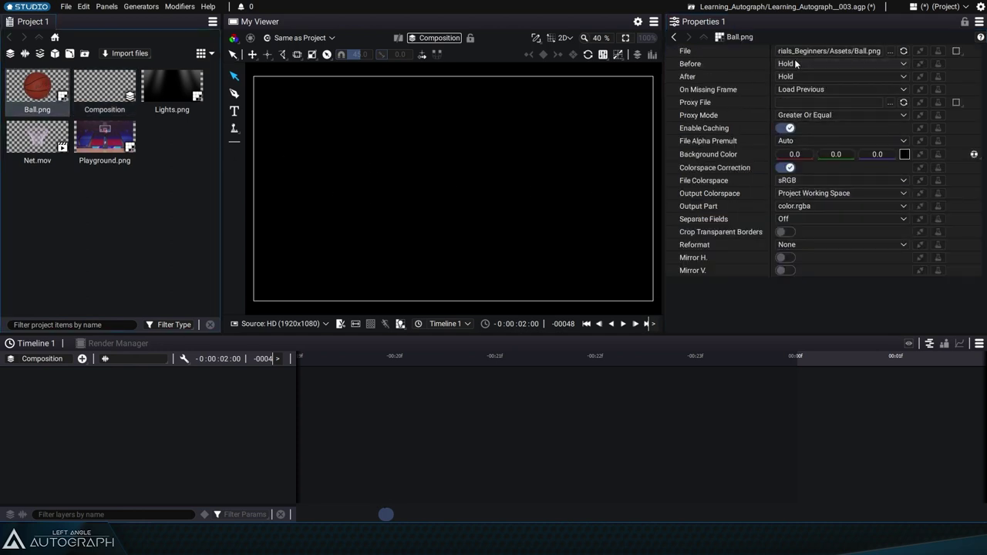
{"action": "left_click", "coordinate": [171, 88]}
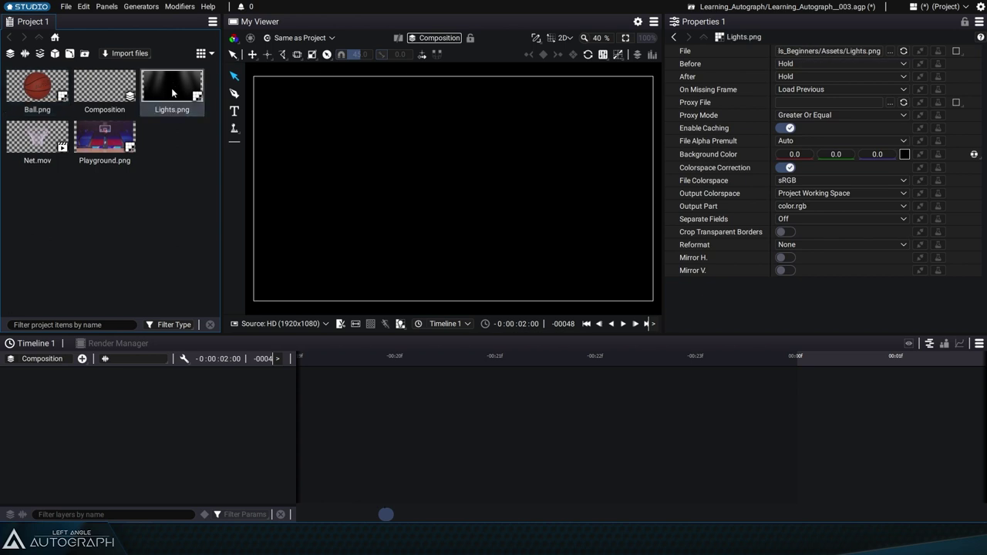
{"action": "left_click", "coordinate": [107, 125]}
{"action": "left_click", "coordinate": [121, 98]}
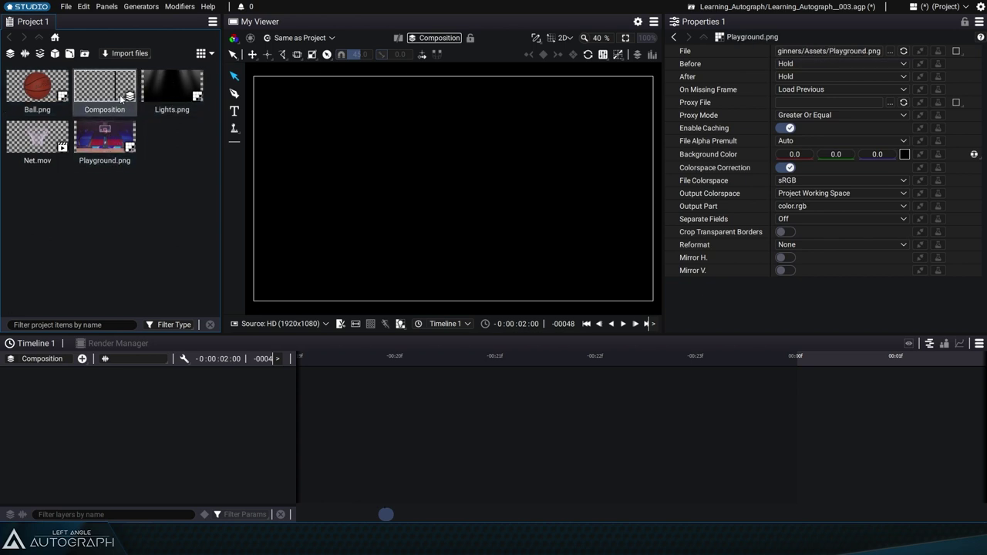
{"action": "left_click", "coordinate": [39, 89]}
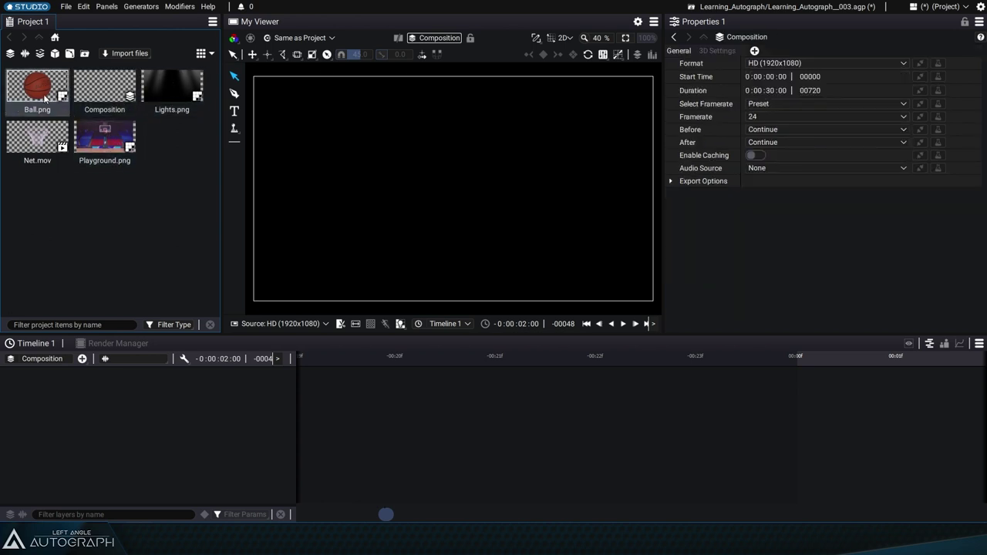
{"action": "left_click", "coordinate": [44, 144]}
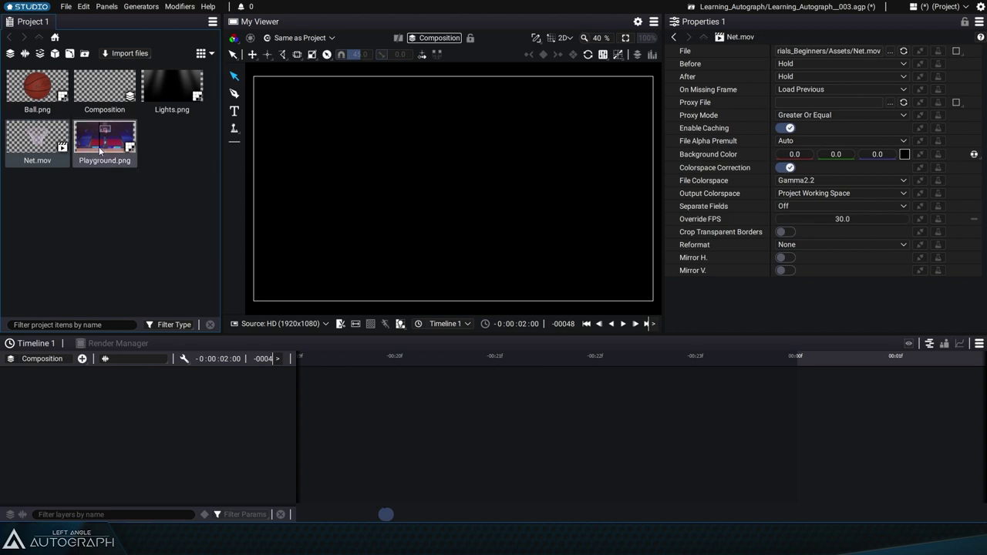
{"action": "left_click", "coordinate": [99, 146]}
{"action": "left_click", "coordinate": [157, 96]}
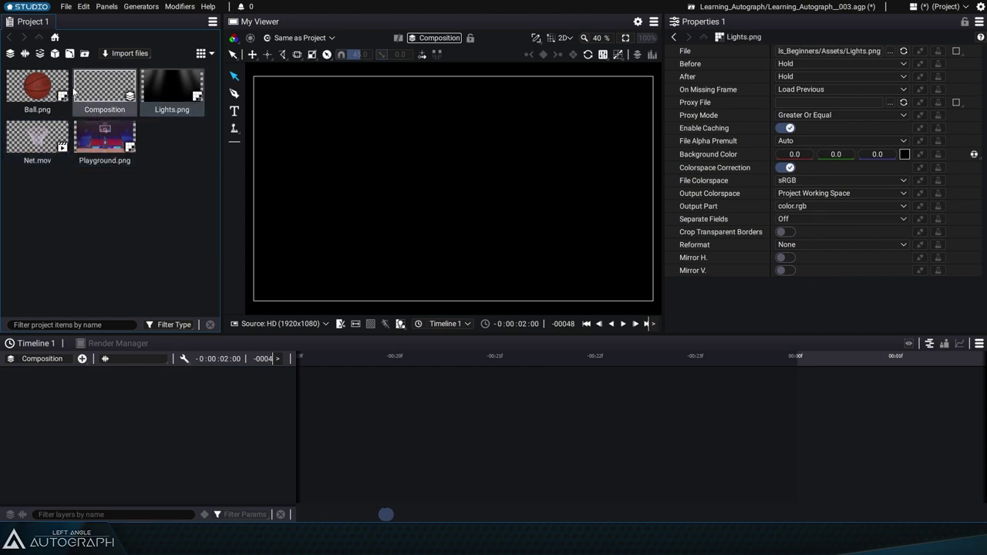
{"action": "left_click", "coordinate": [51, 88]}
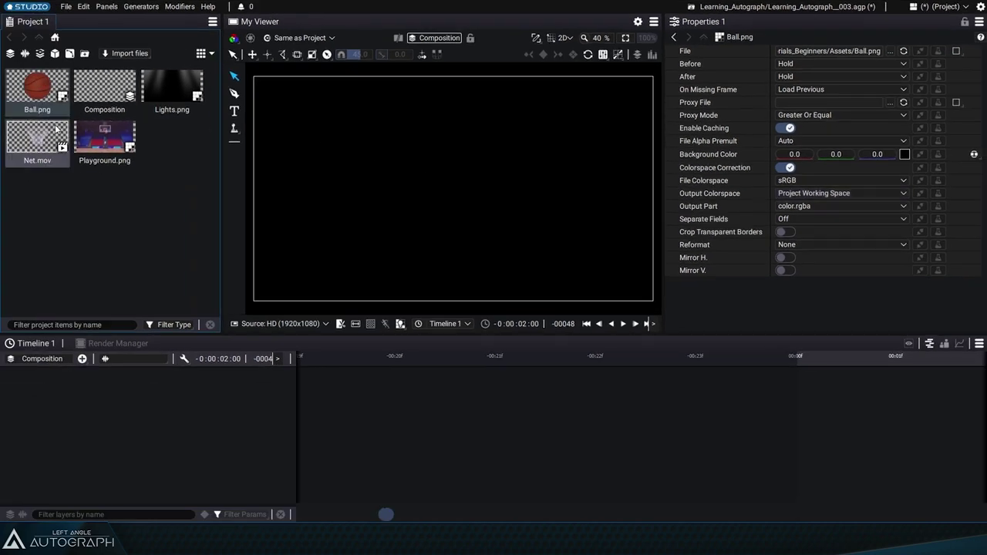
{"action": "left_click", "coordinate": [37, 135]}
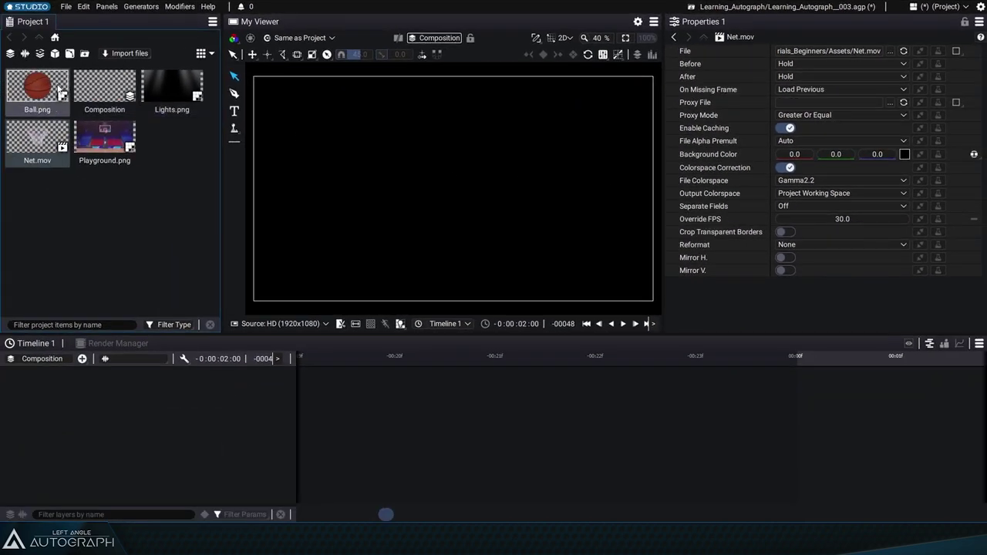
{"action": "left_click", "coordinate": [60, 90]}
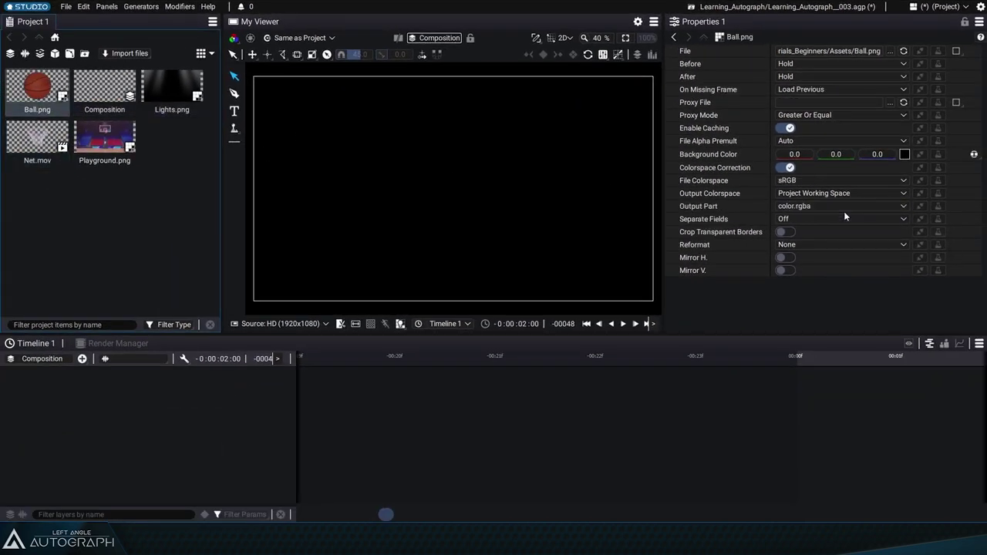
Select Composition and set its Framerate to 30 fps, giving a 900-frame duration
{"action": "left_click", "coordinate": [108, 102]}
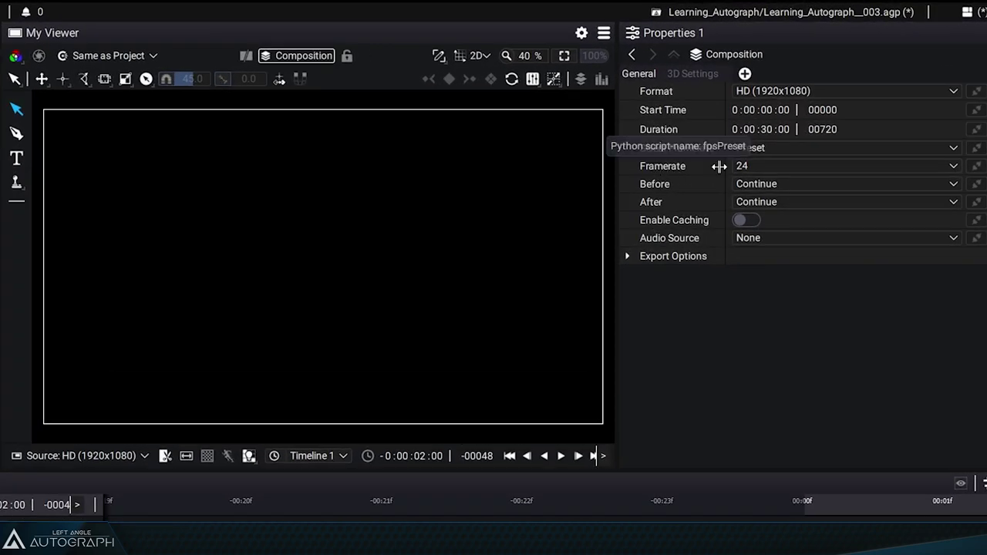
{"action": "left_click", "coordinate": [773, 167]}
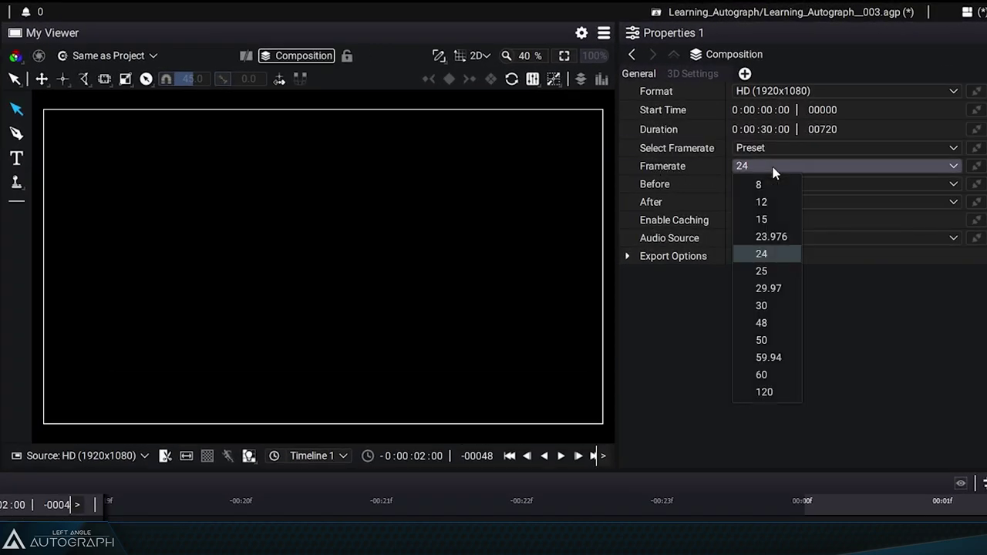
{"action": "left_click", "coordinate": [787, 312]}
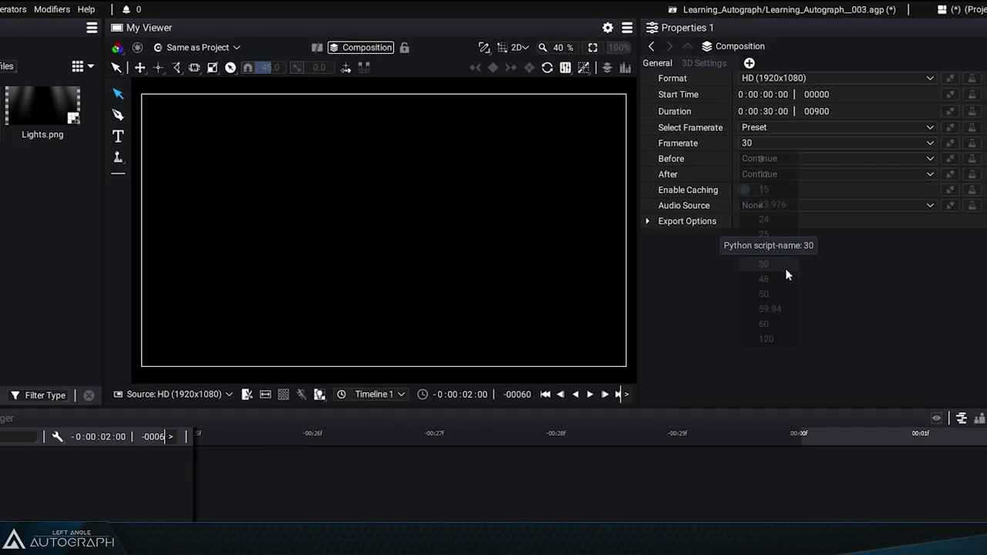